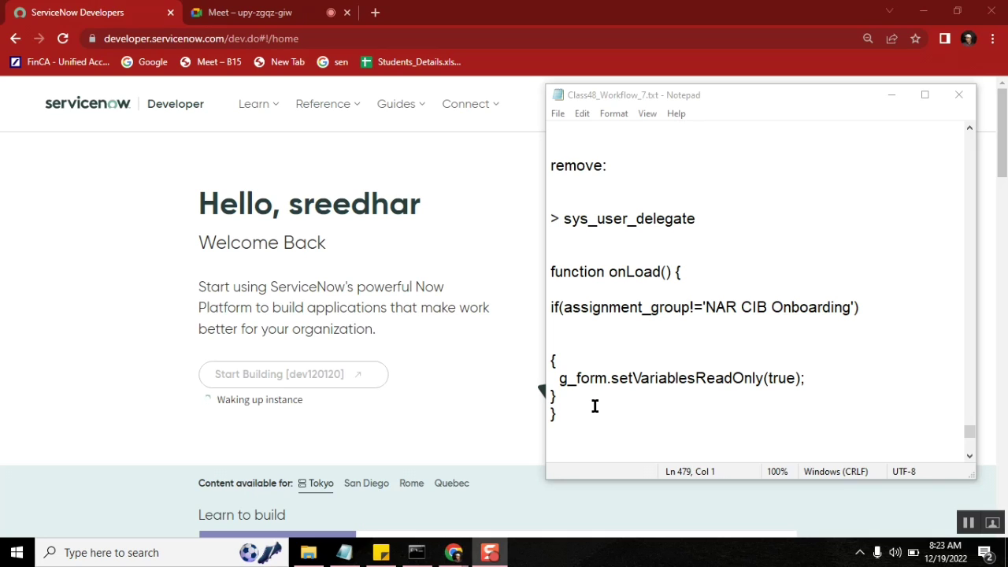
Search the navigator for 'maintain items' and open the Catalog Items list in its own tab.
{"action": "left_click", "coordinate": [619, 274]}
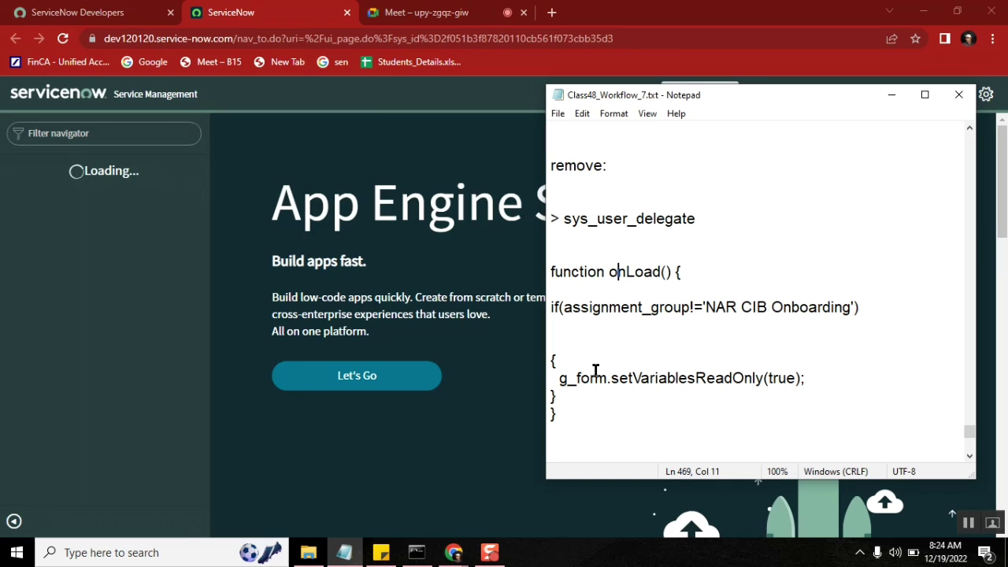
{"action": "left_click", "coordinate": [88, 134]}
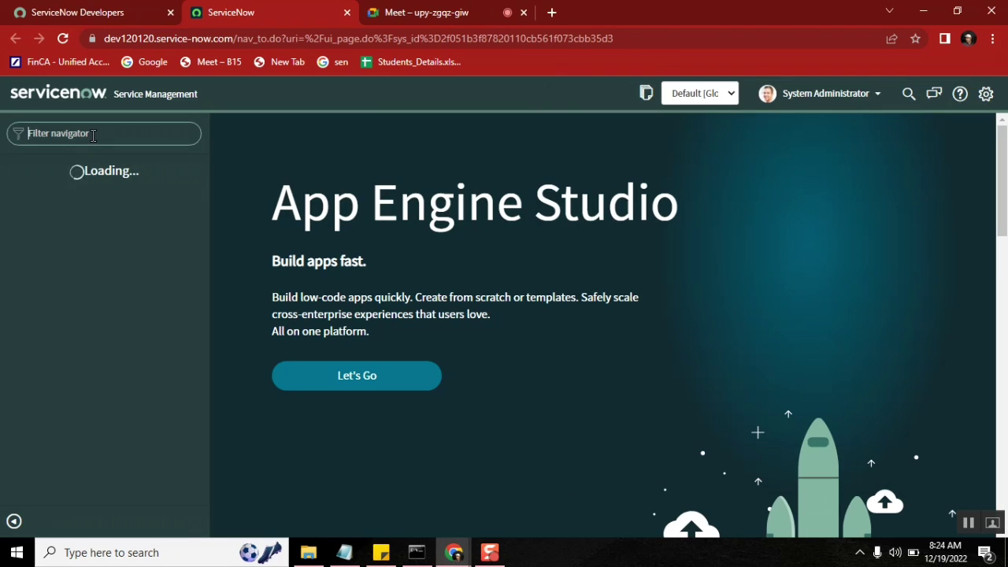
{"action": "type", "text": "main"}
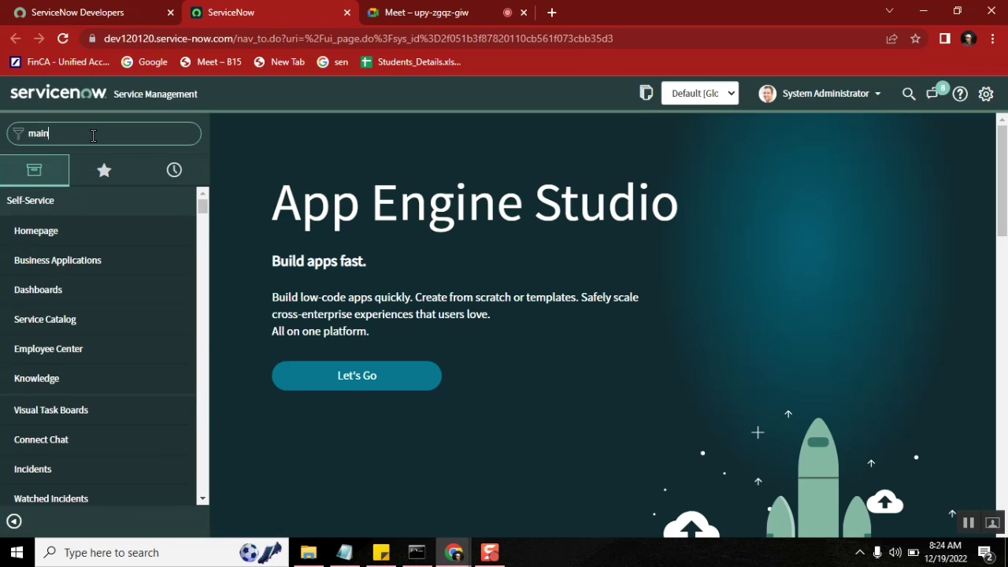
{"action": "type", "text": "ta"}
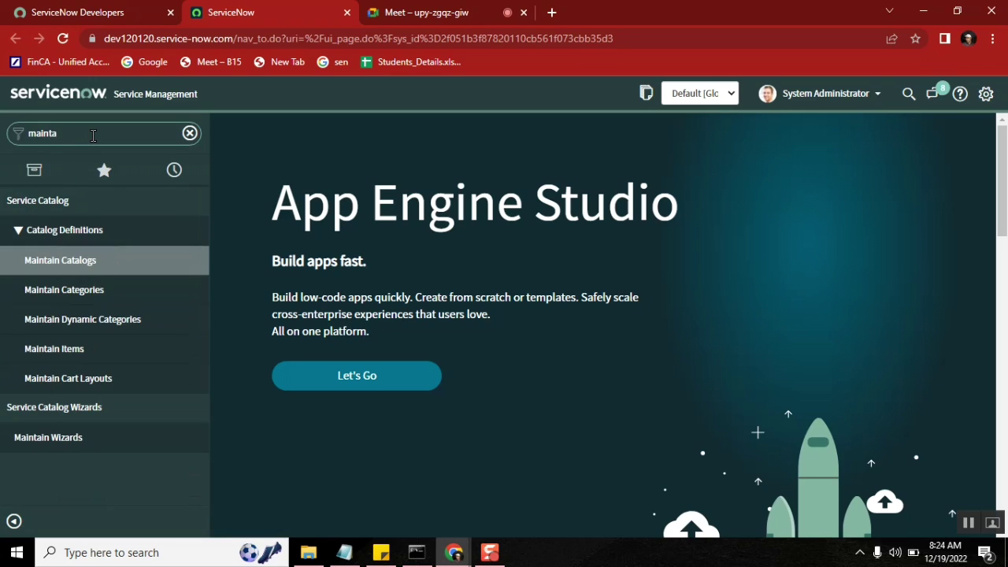
{"action": "type", "text": "ain items"}
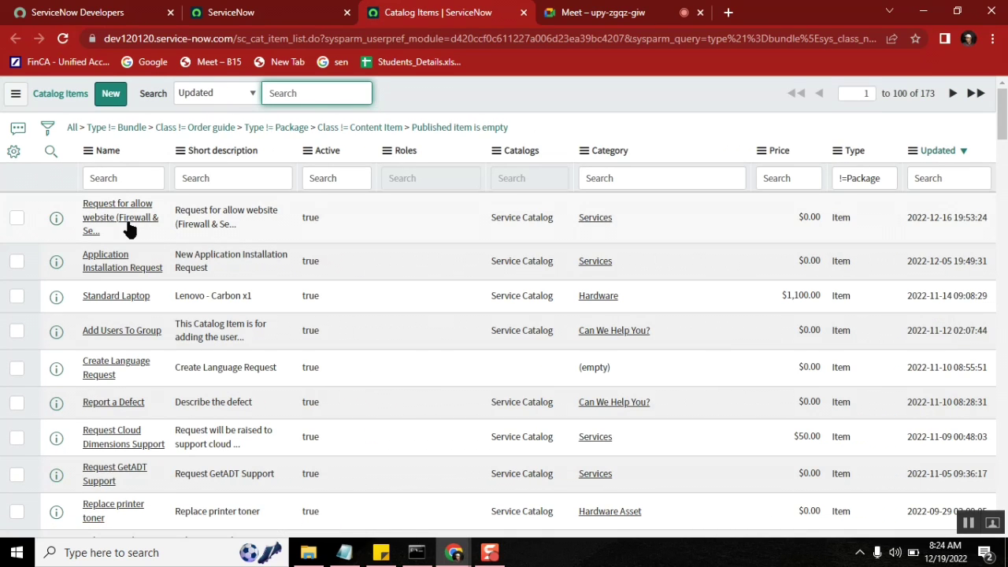
{"action": "left_click", "coordinate": [128, 227], "text": "ctrl"}
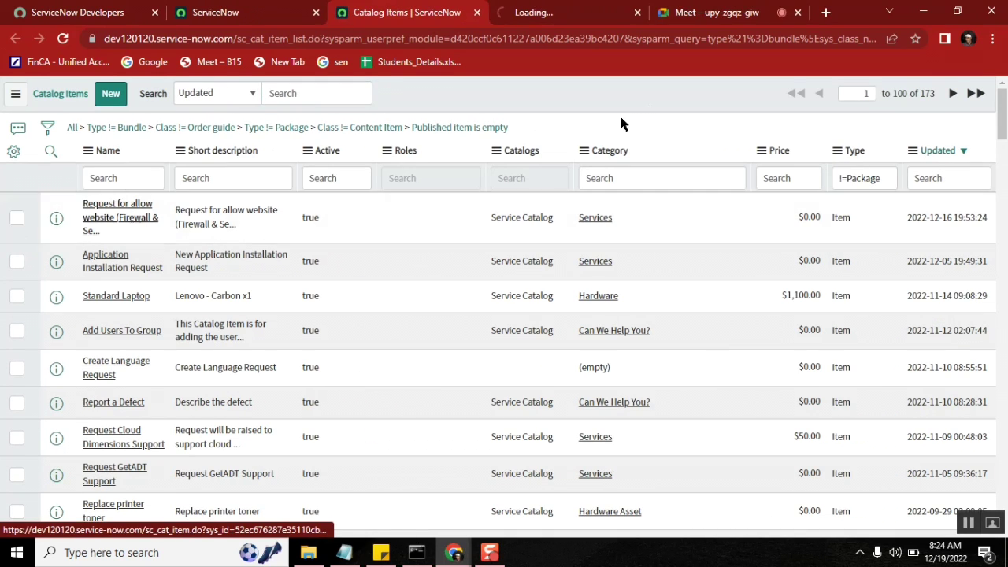
Open the Request for allow website catalog item and scroll to its related lists.
{"action": "left_click", "coordinate": [548, 12]}
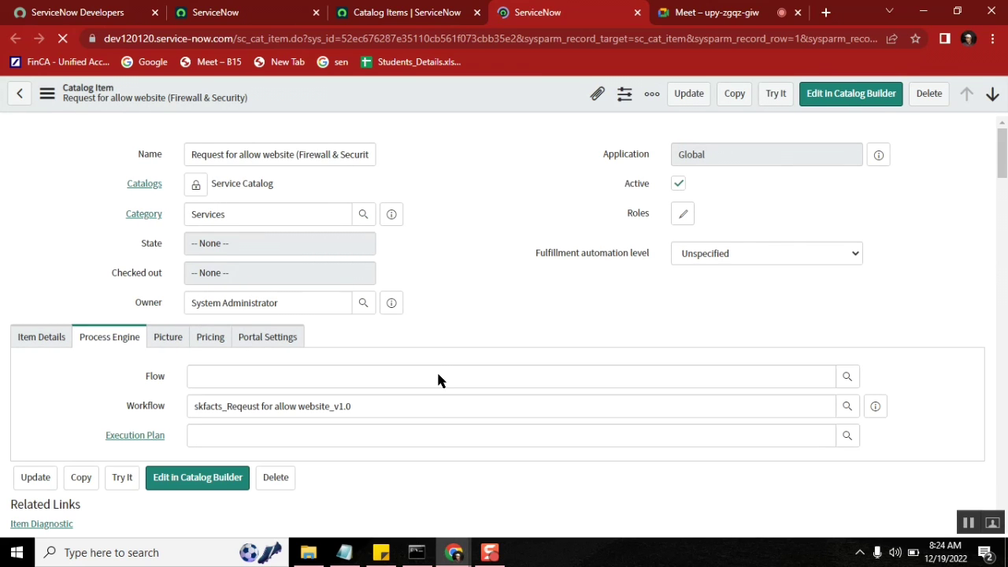
{"action": "left_click_drag", "start_coordinate": [1003, 154], "coordinate": [1002, 449]}
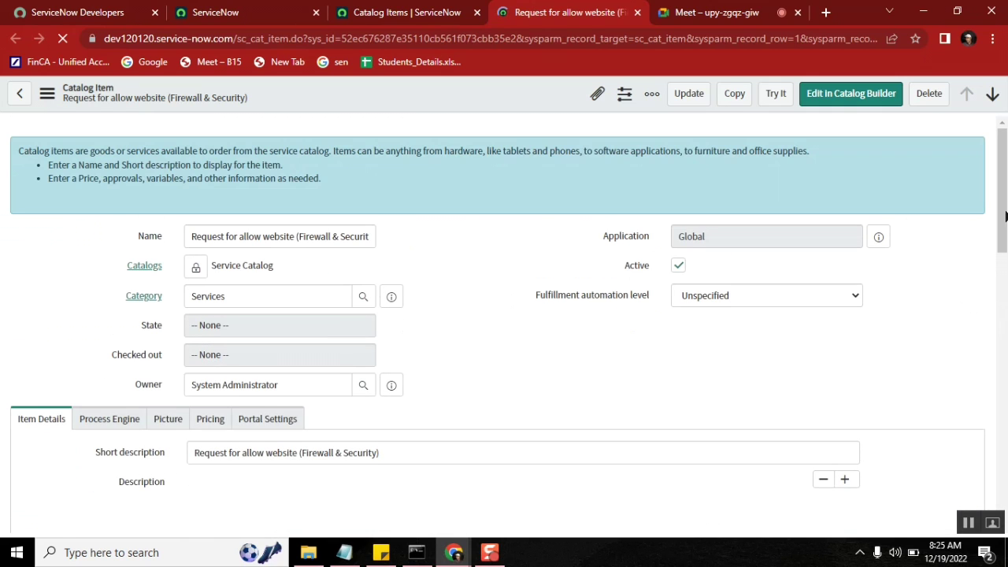
{"action": "left_click", "coordinate": [1002, 312]}
{"action": "scroll", "coordinate": [414, 283], "scroll_direction": "down", "scroll_amount": 2}
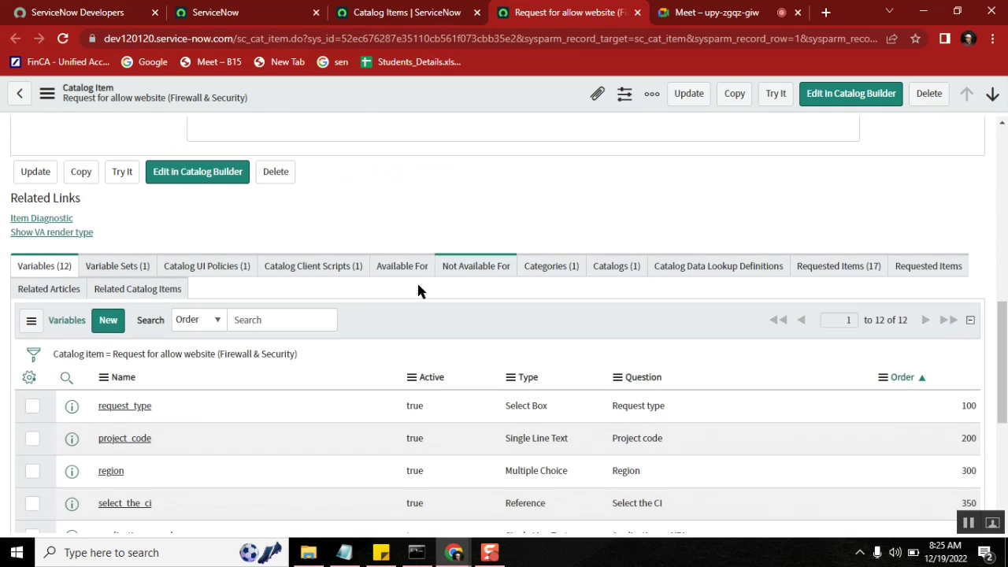
Review its Variable Sets, UI Policies and Client Scripts lists, ending on the inactive test massage script.
{"action": "left_click", "coordinate": [315, 265]}
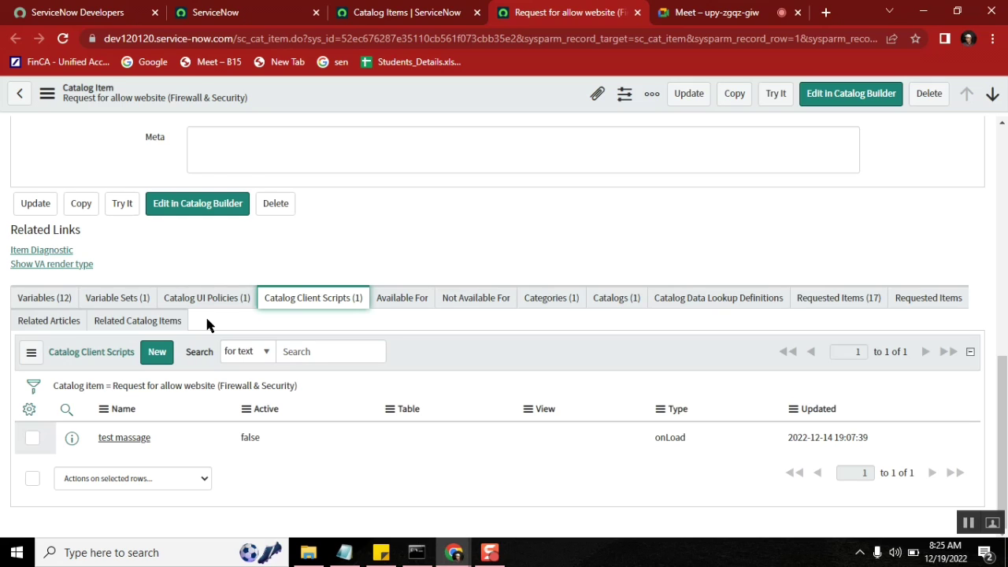
{"action": "left_click", "coordinate": [122, 297]}
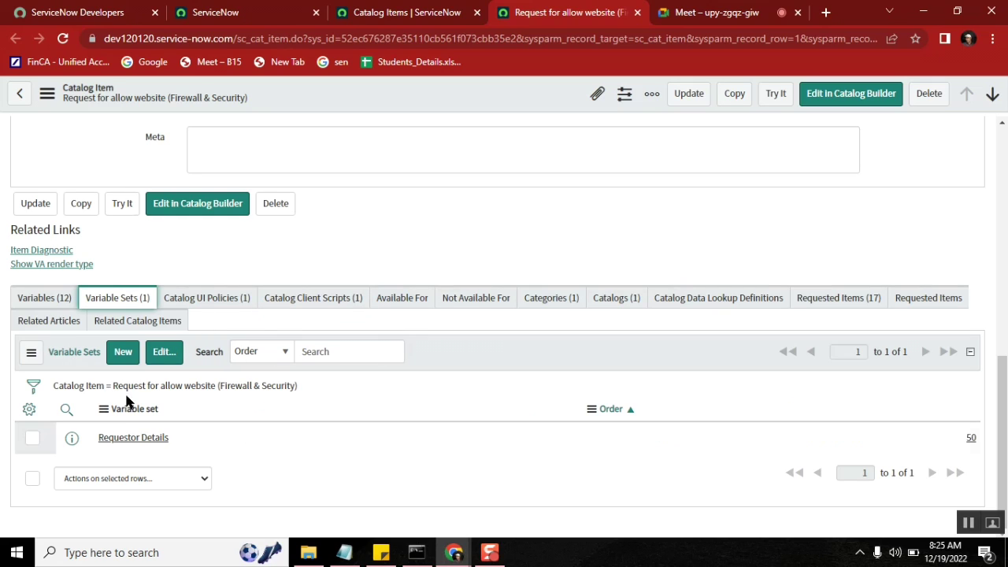
{"action": "left_click", "coordinate": [214, 300]}
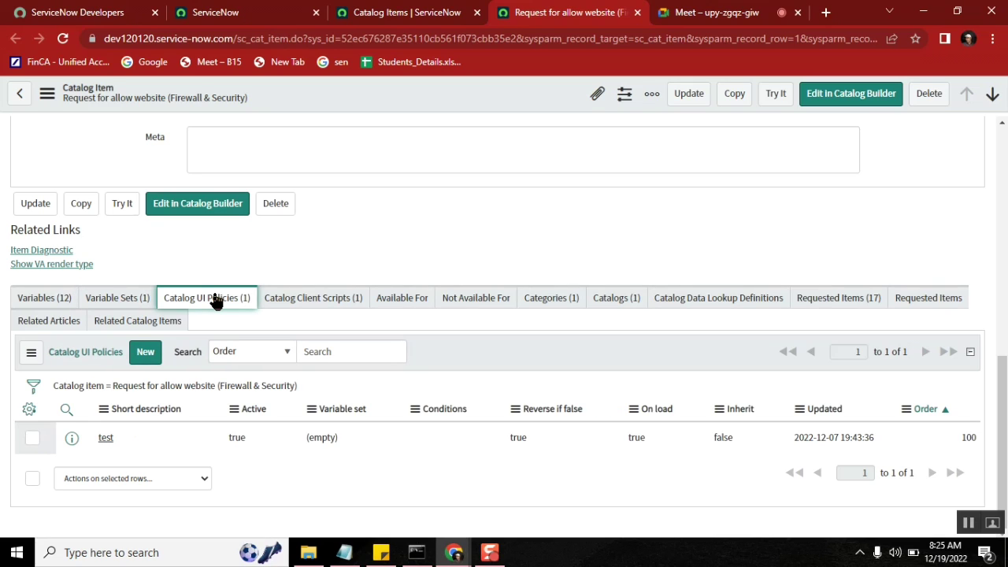
{"action": "left_click", "coordinate": [307, 304]}
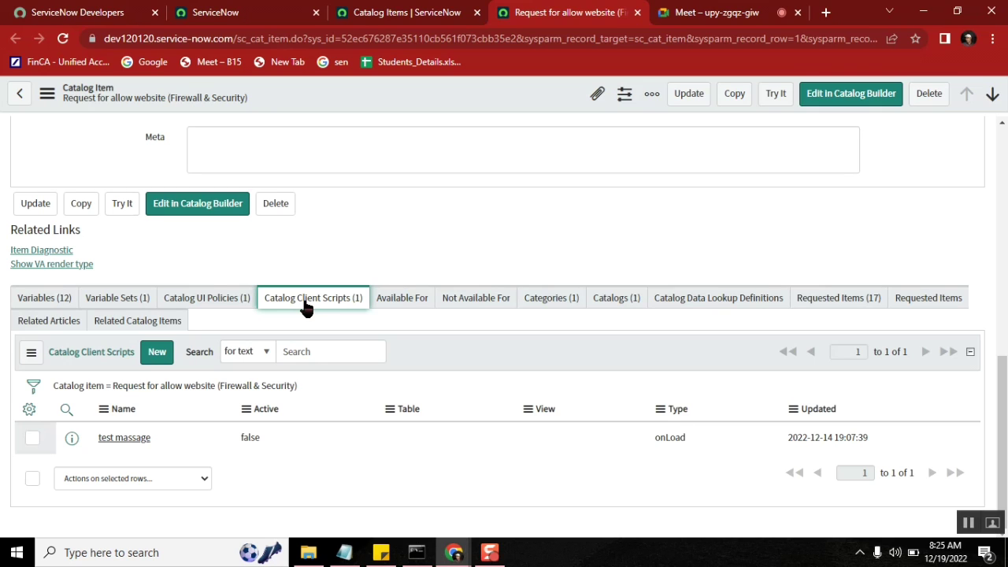
Back on the main page, search the navigator for 'catalog client script'.
{"action": "left_click", "coordinate": [216, 302]}
{"action": "left_click", "coordinate": [237, 11]}
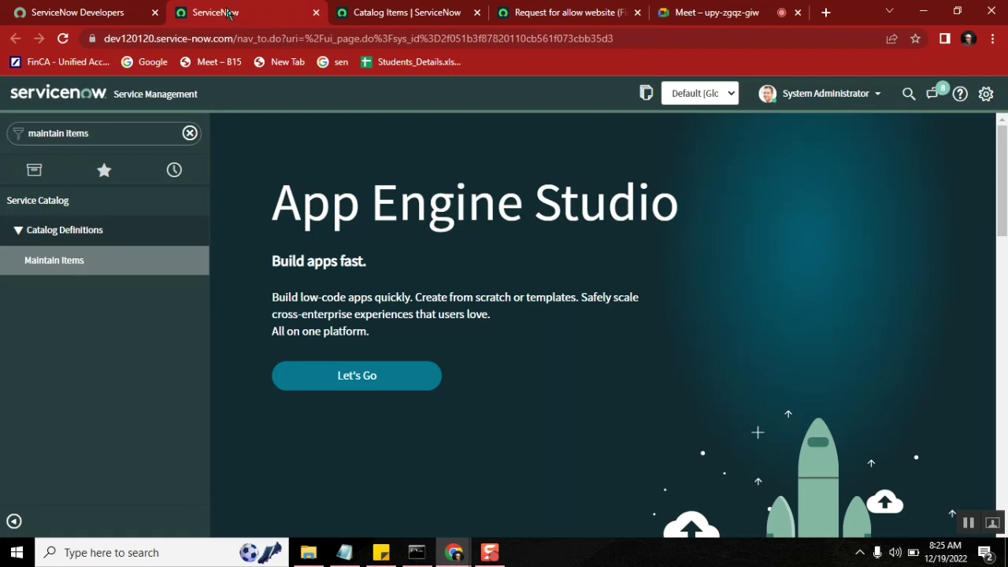
{"action": "left_click", "coordinate": [107, 135]}
{"action": "type", "text": "ca"}
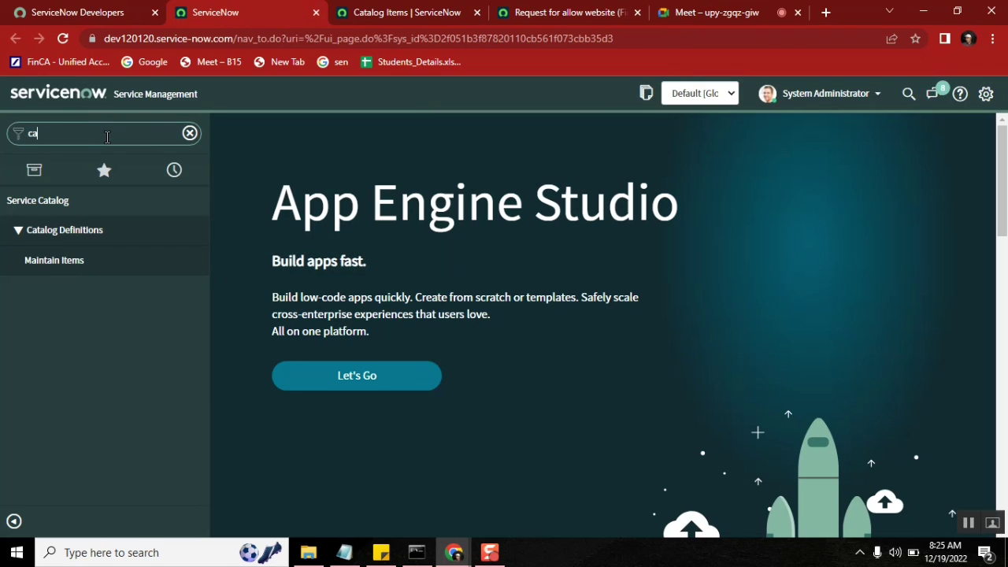
{"action": "type", "text": "talog client"}
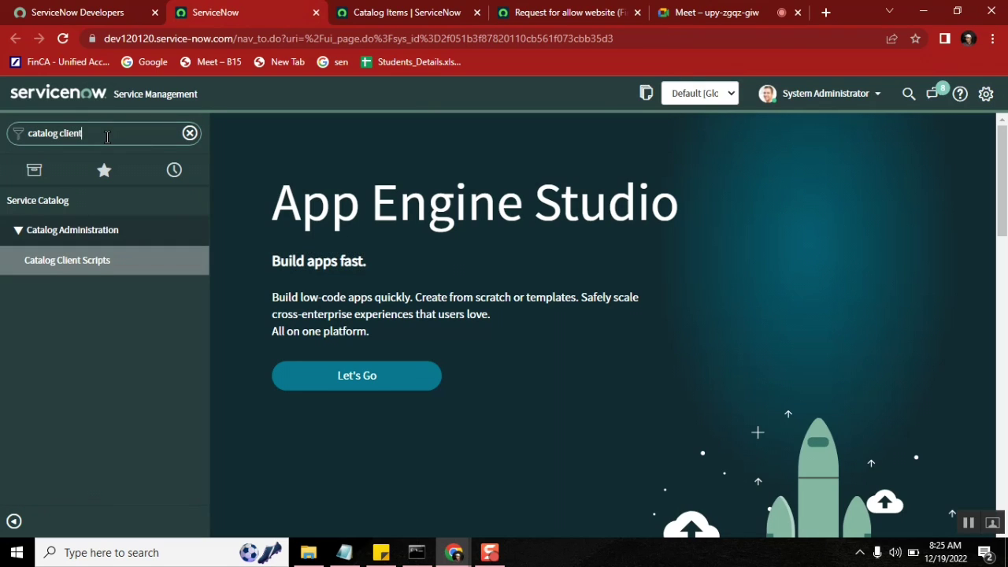
{"action": "type", "text": " script"}
Open Catalog Client Scripts in a new tab, sort by Updated, and open 'variable readonly'.
{"action": "middle_click", "coordinate": [94, 274]}
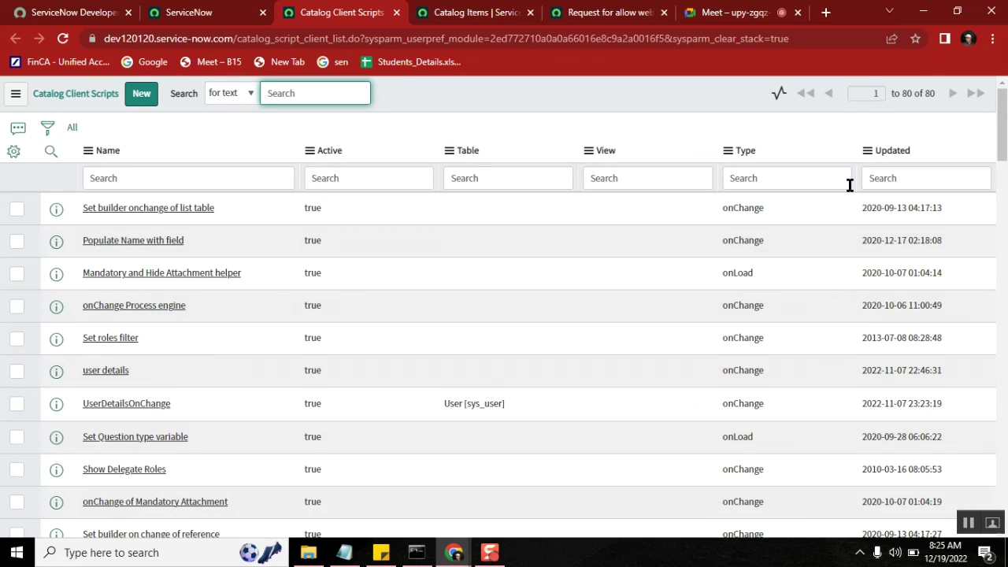
{"action": "left_click", "coordinate": [892, 152]}
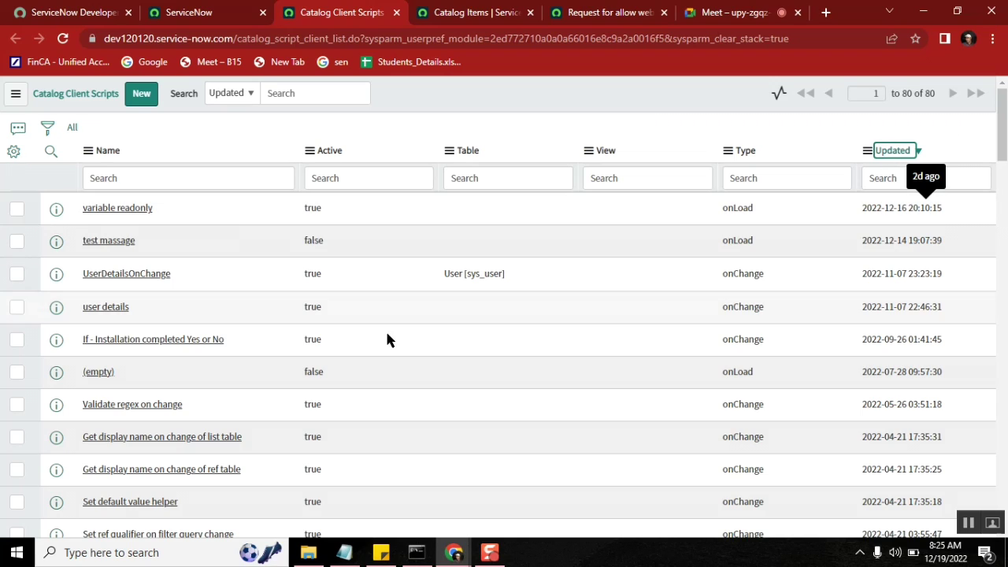
{"action": "left_click", "coordinate": [123, 209]}
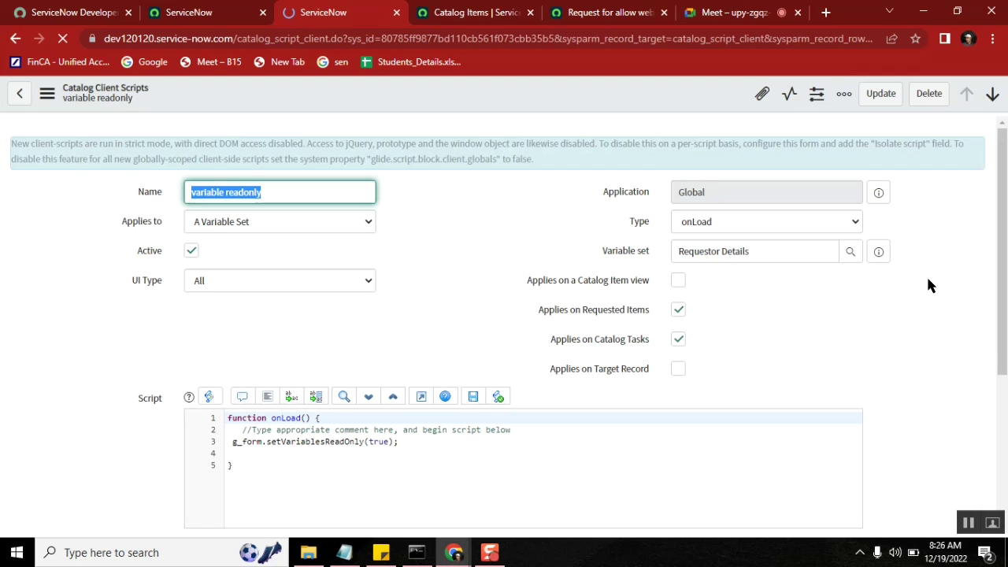
Open the Requestor Details variable set and reopen variable readonly from its client scripts list.
{"action": "left_click", "coordinate": [879, 252]}
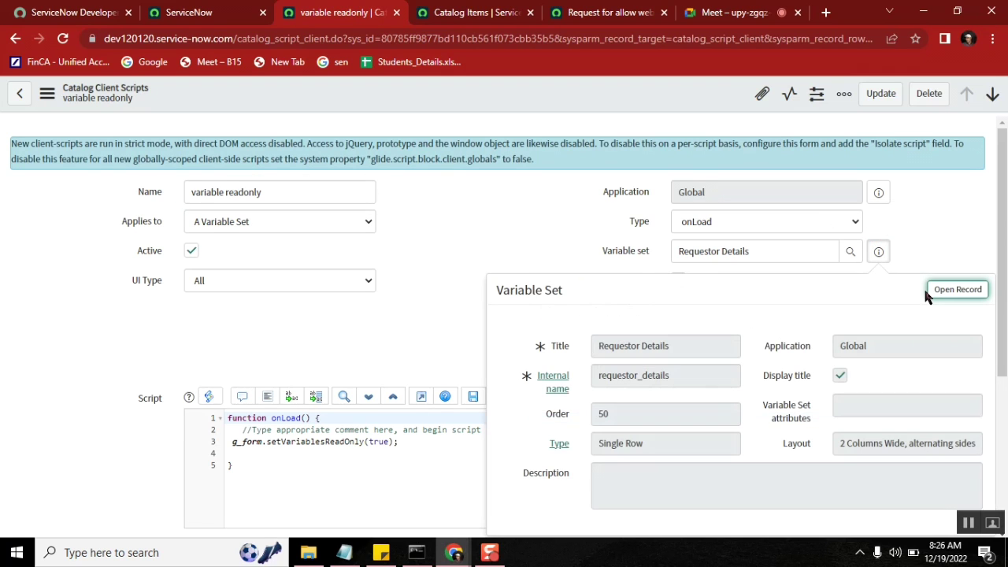
{"action": "left_click", "coordinate": [957, 290], "text": "ctrl"}
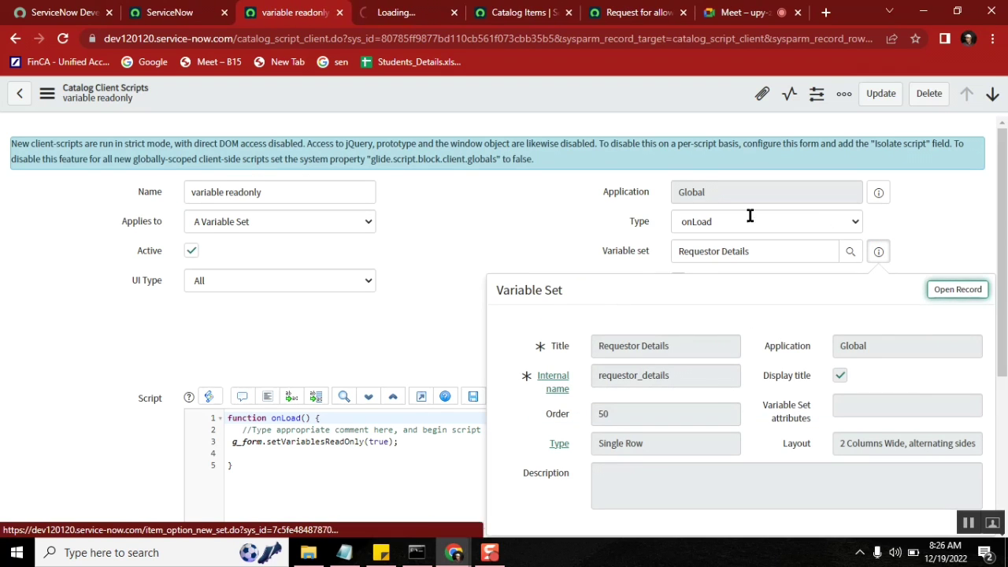
{"action": "left_click", "coordinate": [401, 12]}
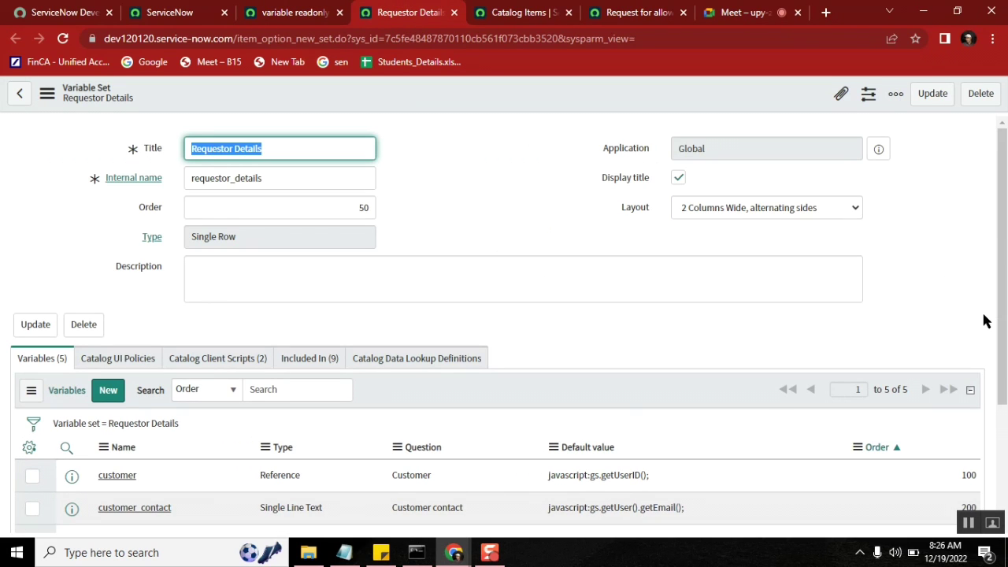
{"action": "scroll", "coordinate": [1003, 214], "scroll_direction": "down", "scroll_amount": 3}
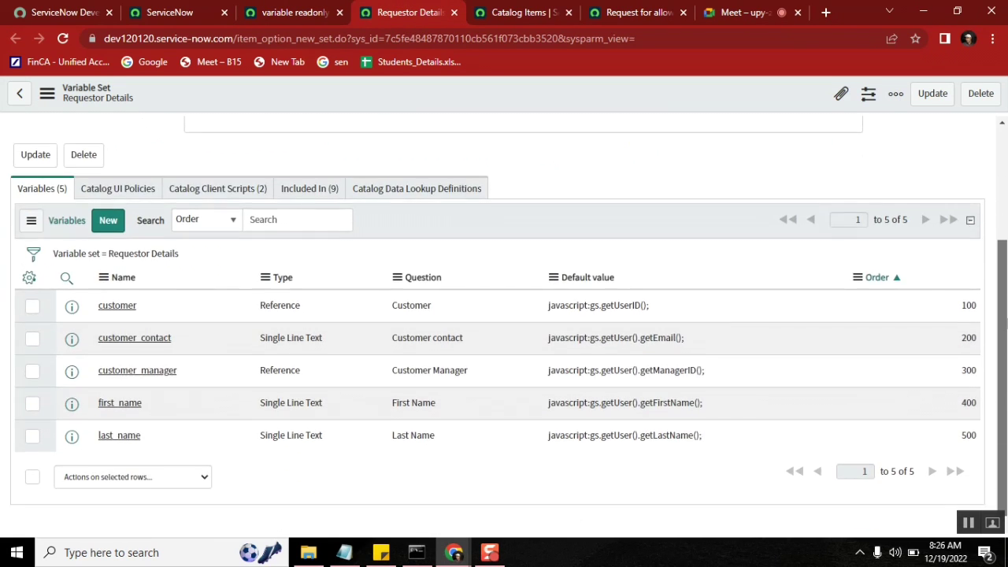
{"action": "left_click", "coordinate": [225, 188]}
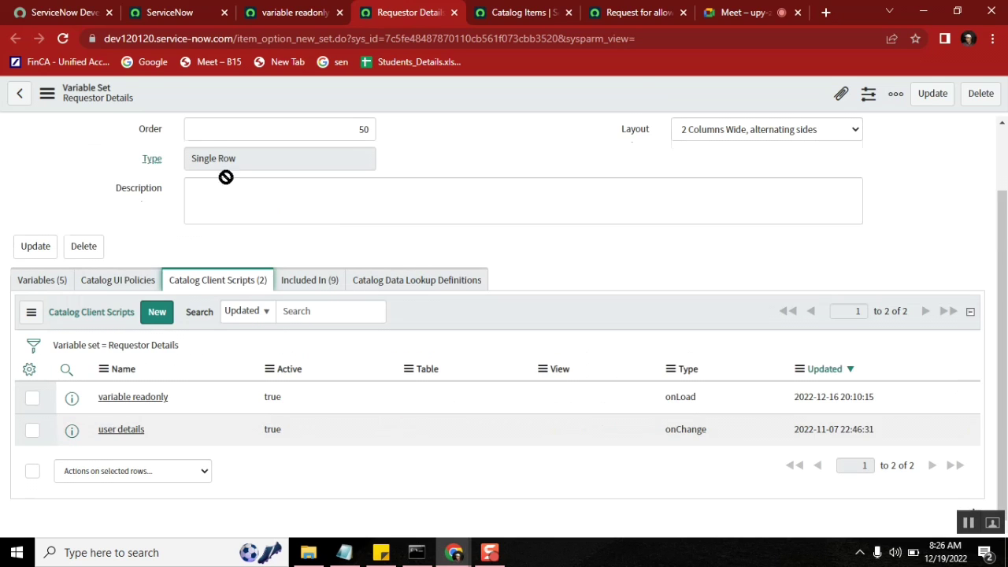
{"action": "left_click", "coordinate": [144, 405]}
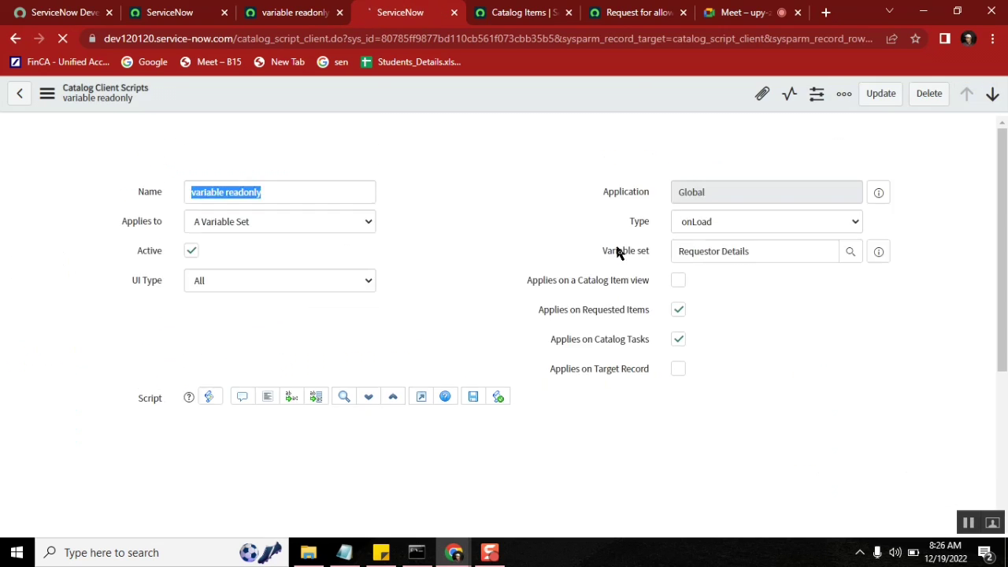
Review the script's name, its catalog item view setting and the setVariablesReadOnly(true) call.
{"action": "scroll", "coordinate": [994, 219], "scroll_direction": "down", "scroll_amount": 2}
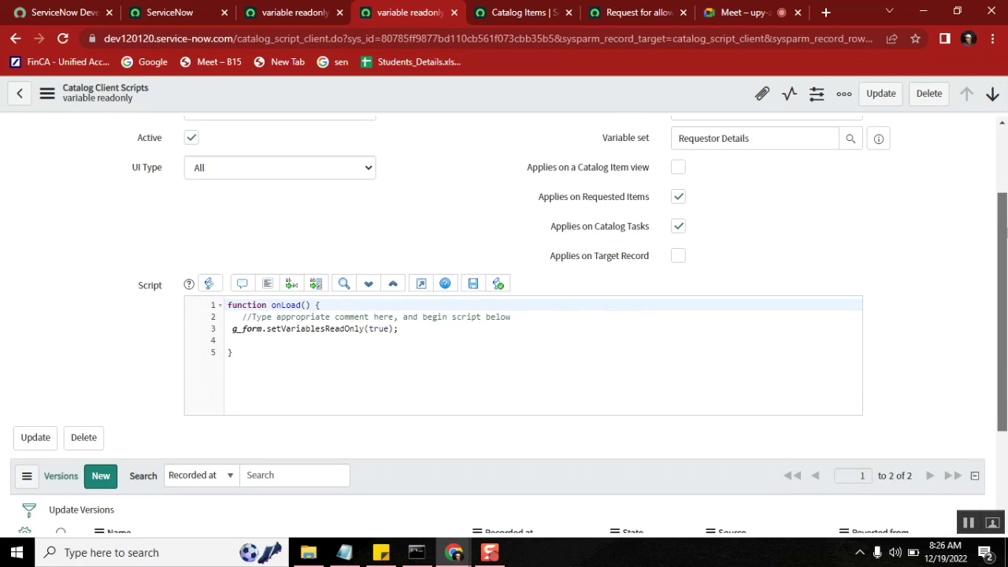
{"action": "scroll", "coordinate": [1003, 179], "scroll_direction": "up", "scroll_amount": 2}
{"action": "scroll", "coordinate": [1002, 179], "scroll_direction": "down", "scroll_amount": 1}
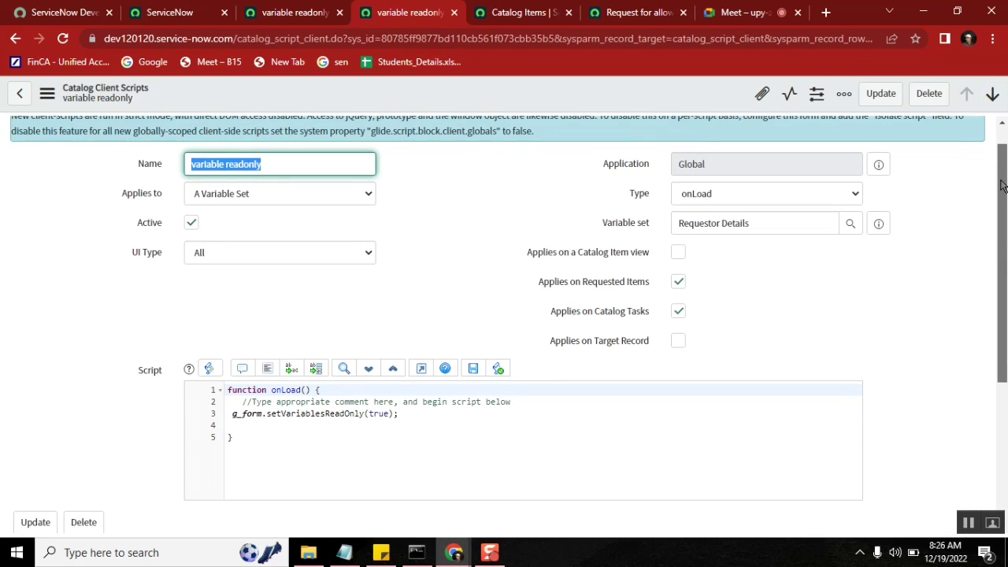
{"action": "double_click", "coordinate": [220, 163]}
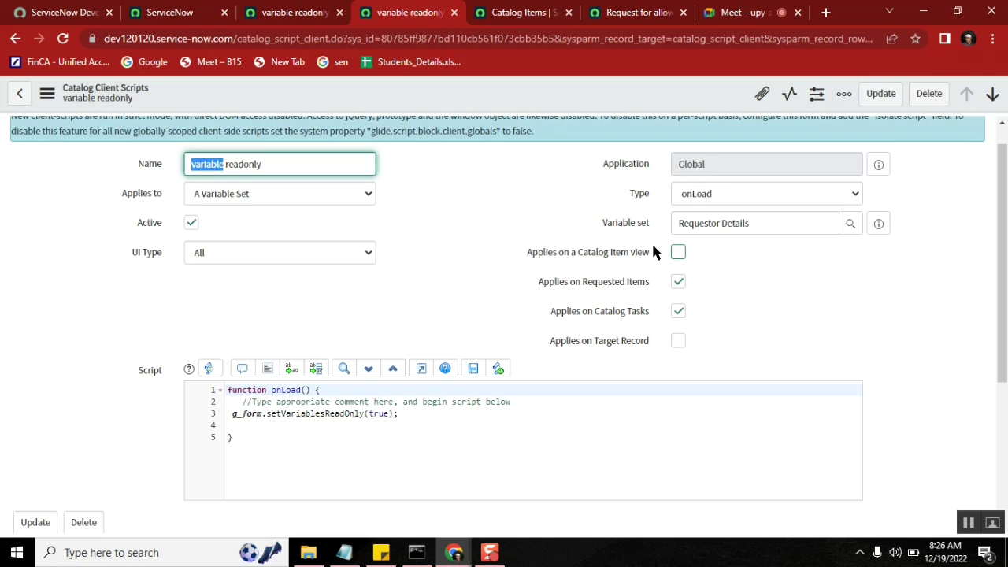
{"action": "left_click_drag", "start_coordinate": [651, 252], "coordinate": [527, 260]}
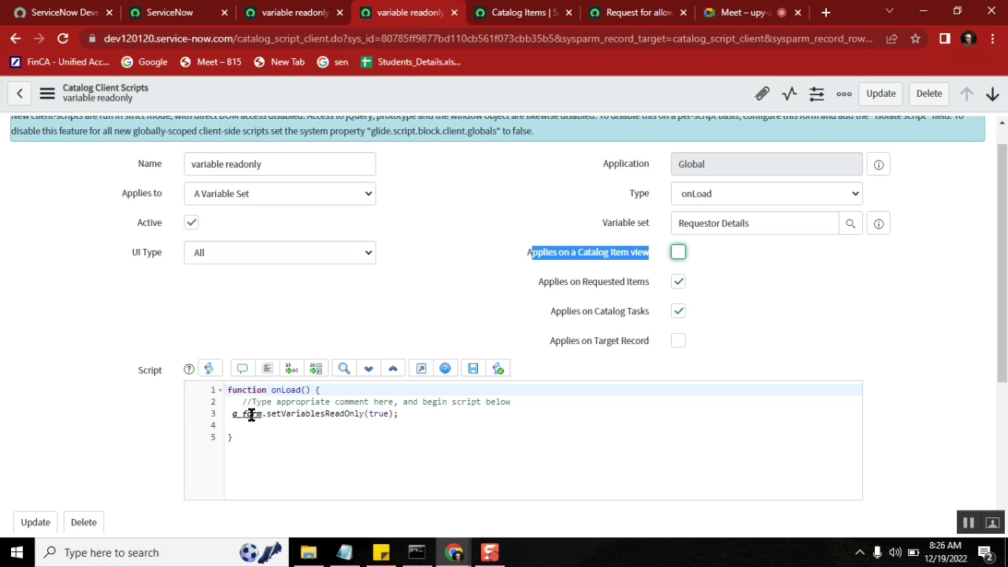
{"action": "left_click_drag", "start_coordinate": [267, 414], "coordinate": [364, 415]}
{"action": "left_click", "coordinate": [413, 415]}
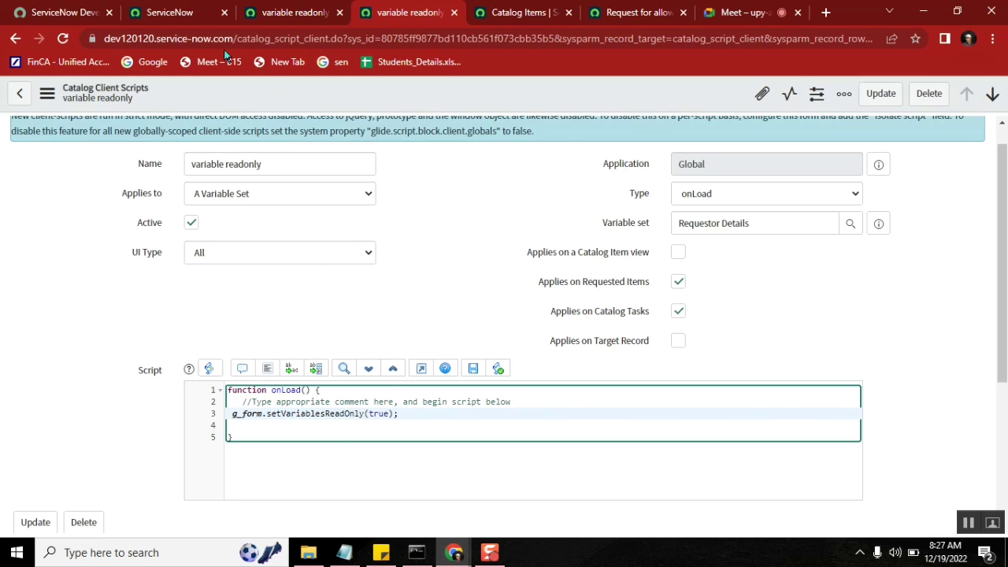
Open requested item RITM0010176 from the Request for allow website item's Requested Items list.
{"action": "left_click", "coordinate": [626, 22]}
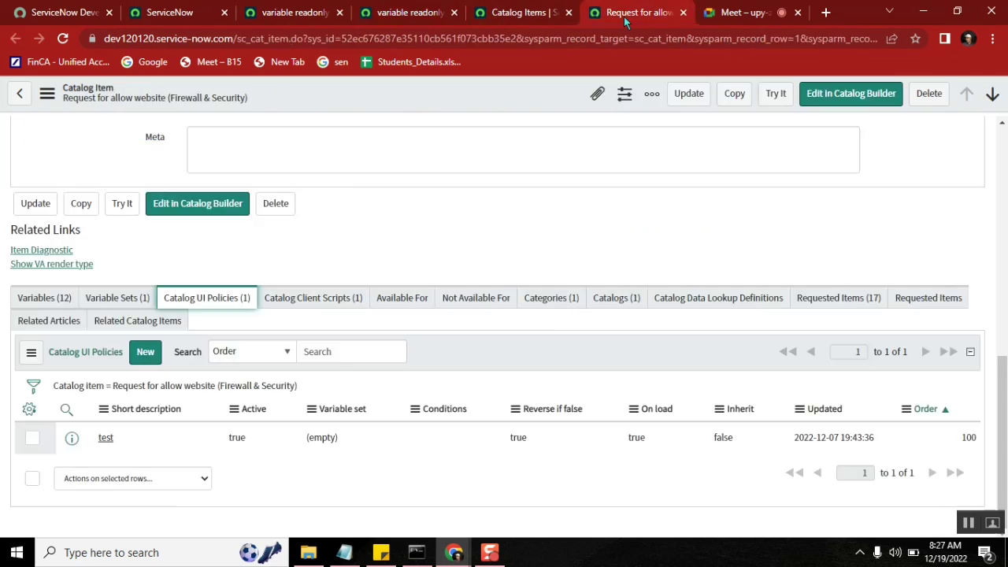
{"action": "left_click", "coordinate": [859, 297]}
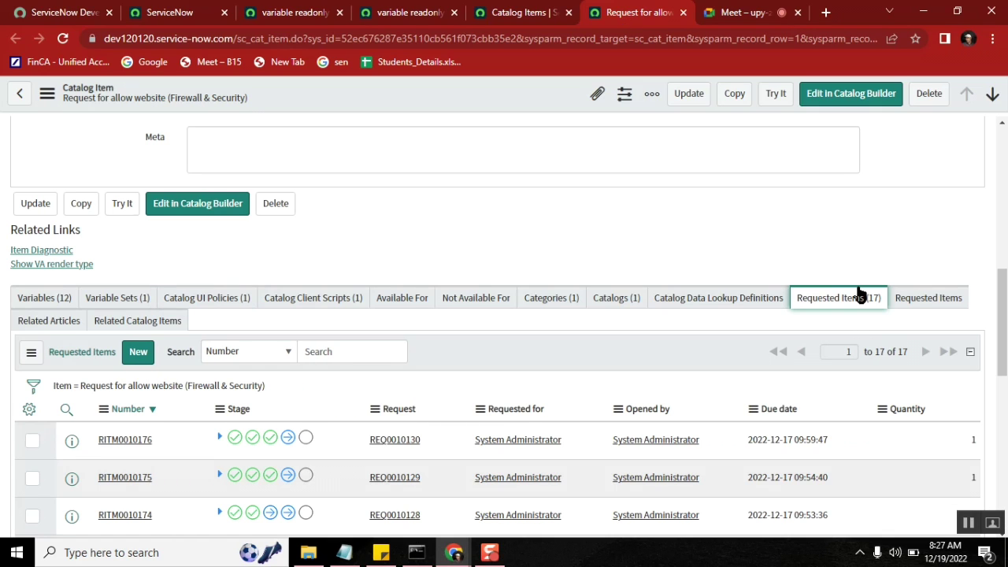
{"action": "middle_click", "coordinate": [126, 440]}
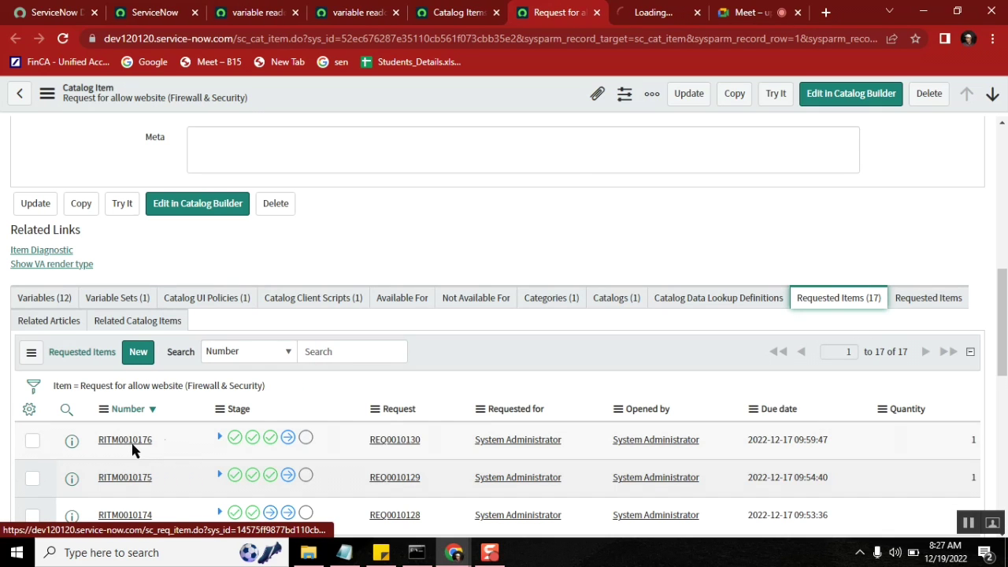
{"action": "left_click", "coordinate": [640, 14]}
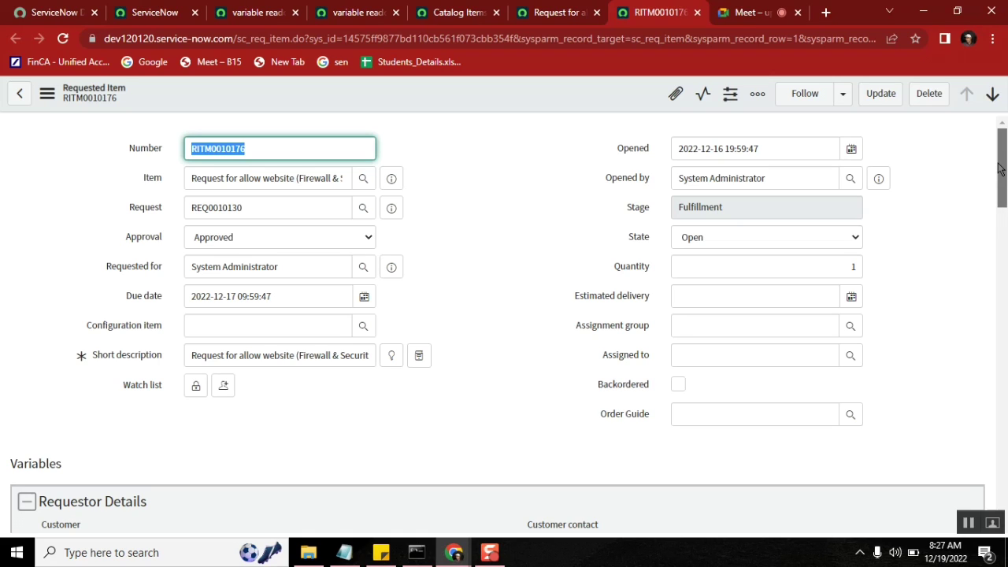
Check its read-only Requestor Details variables and open catalog task SCTASK0010142 in a new tab.
{"action": "scroll", "coordinate": [1006, 197], "scroll_direction": "down", "scroll_amount": 2}
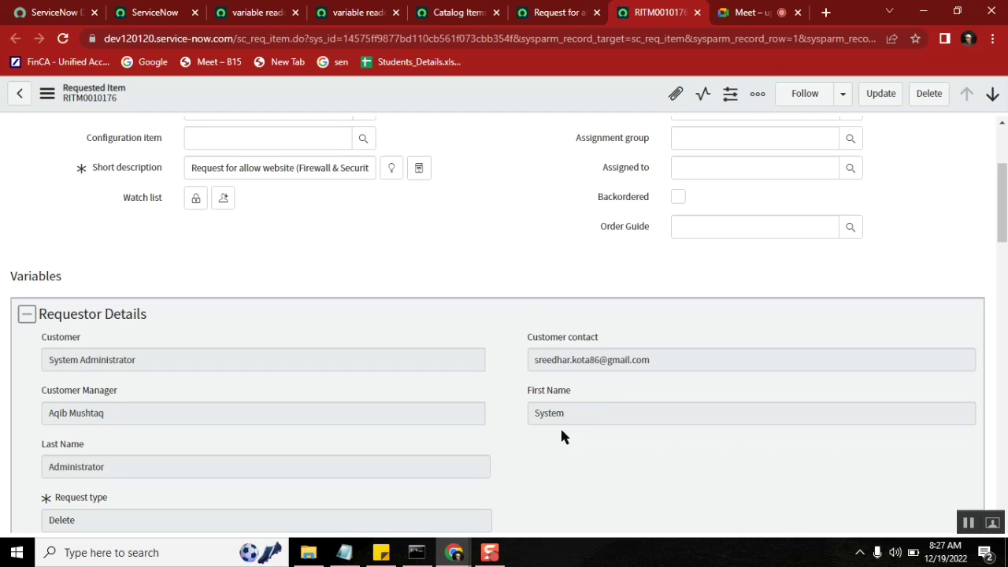
{"action": "left_click_drag", "start_coordinate": [1003, 201], "coordinate": [1003, 475]}
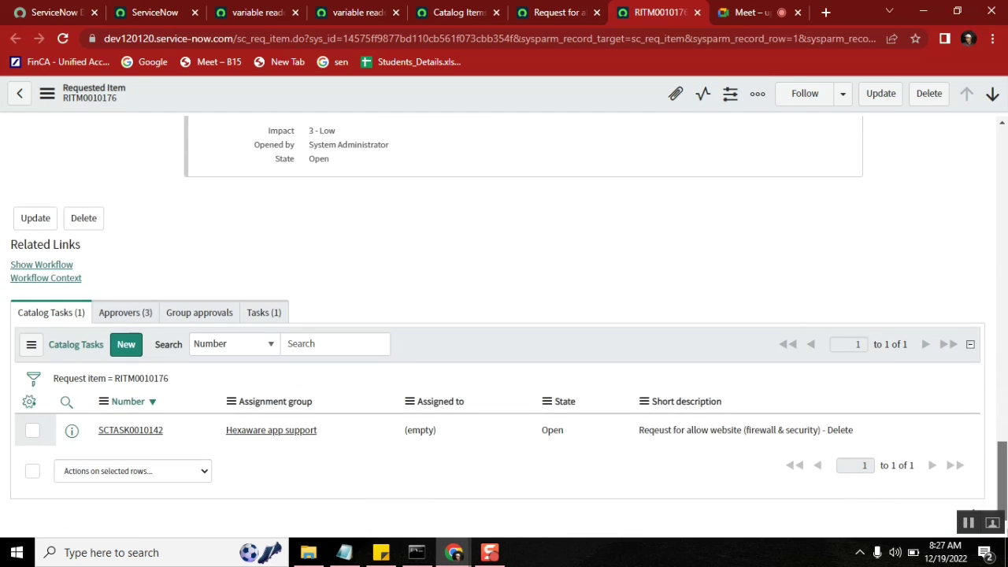
{"action": "middle_click", "coordinate": [139, 434]}
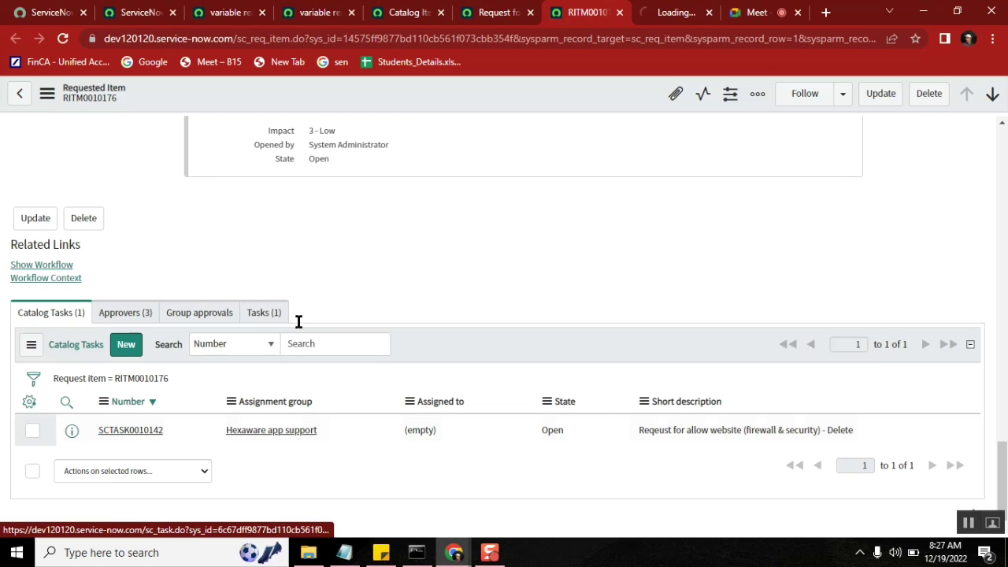
Confirm SCTASK0010142's Requestor Details variables are read-only, then return to the variable readonly script.
{"action": "left_click", "coordinate": [675, 12]}
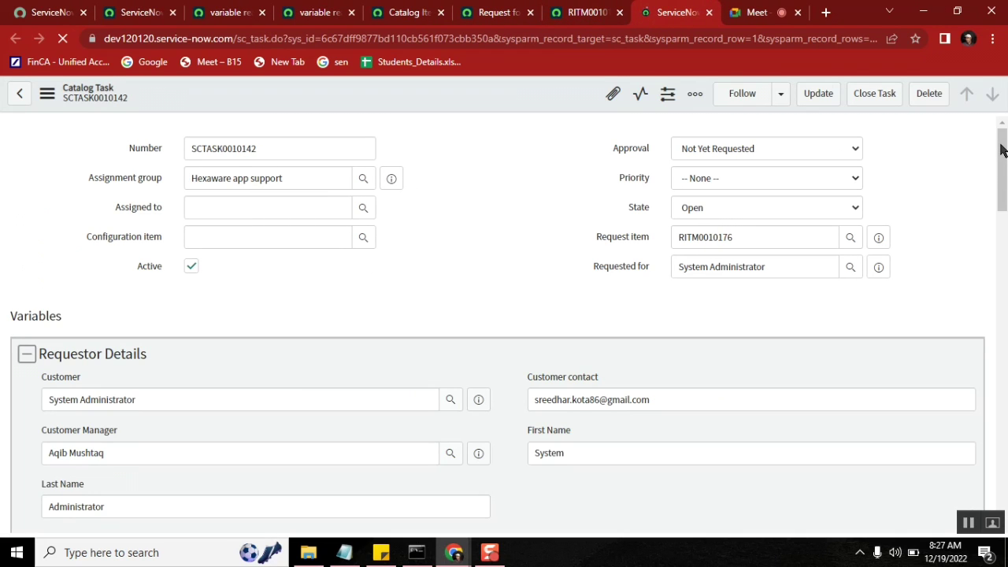
{"action": "left_click_drag", "start_coordinate": [1003, 149], "coordinate": [982, 108]}
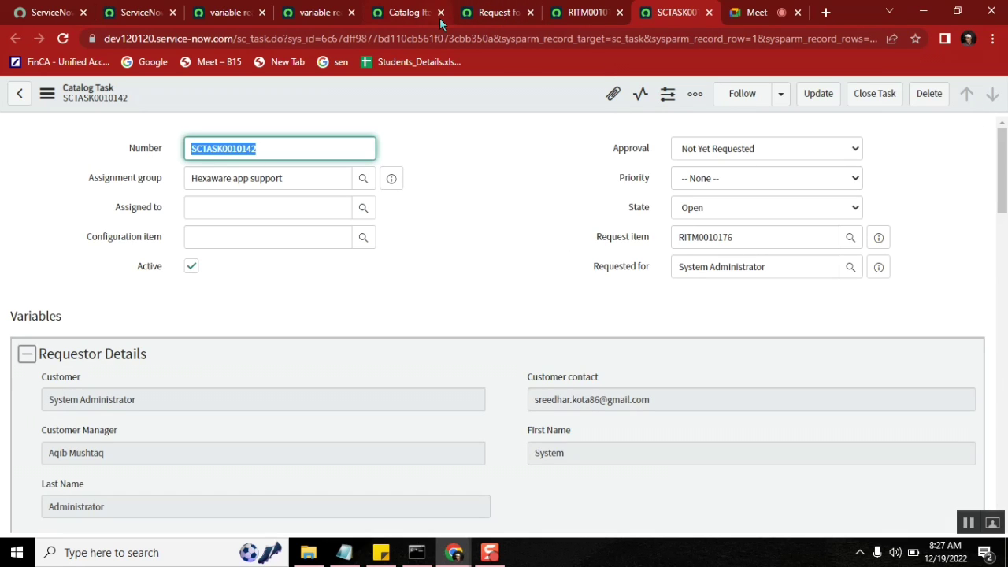
{"action": "left_click", "coordinate": [215, 16]}
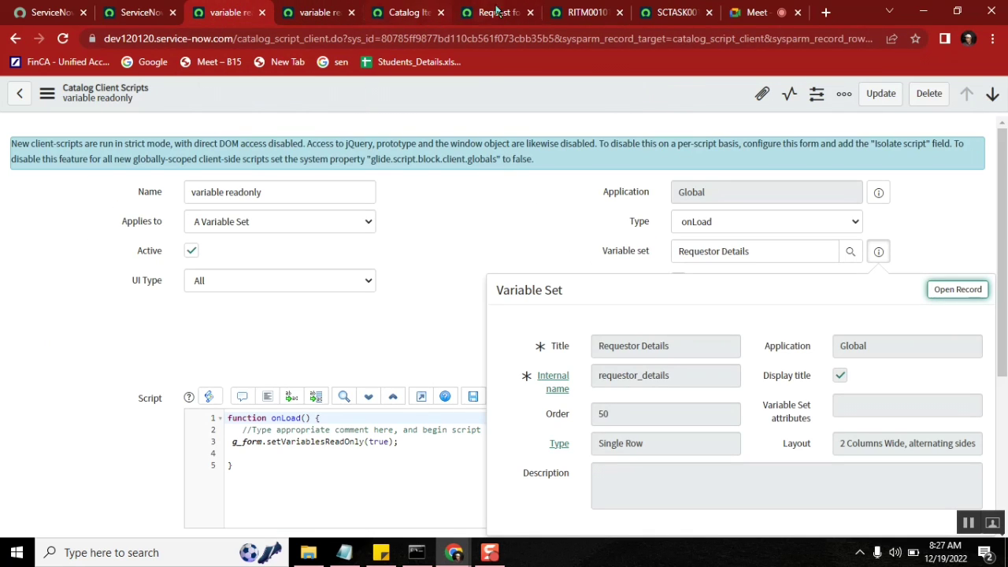
{"action": "left_click", "coordinate": [428, 221]}
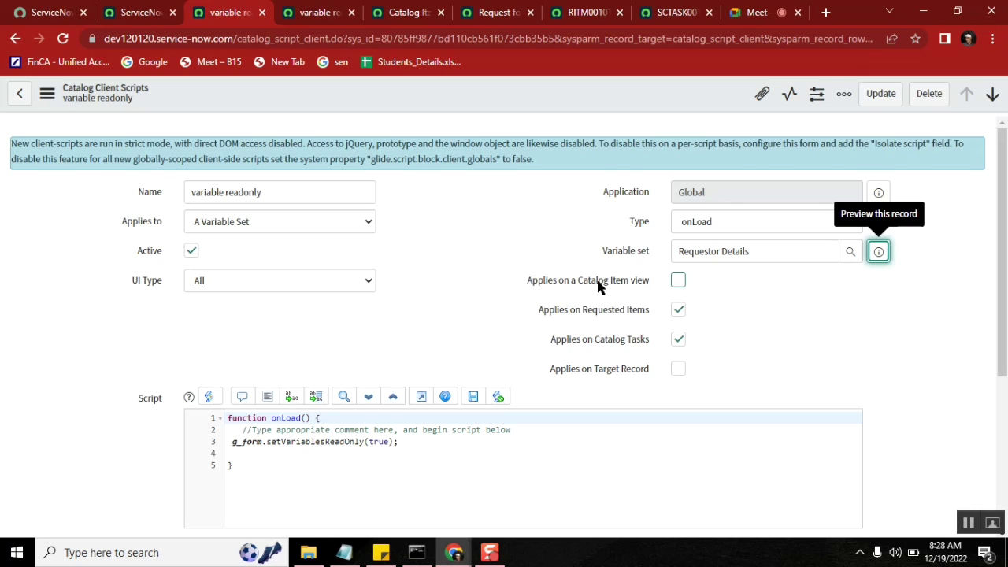
{"action": "mouse_move", "coordinate": [598, 288]}
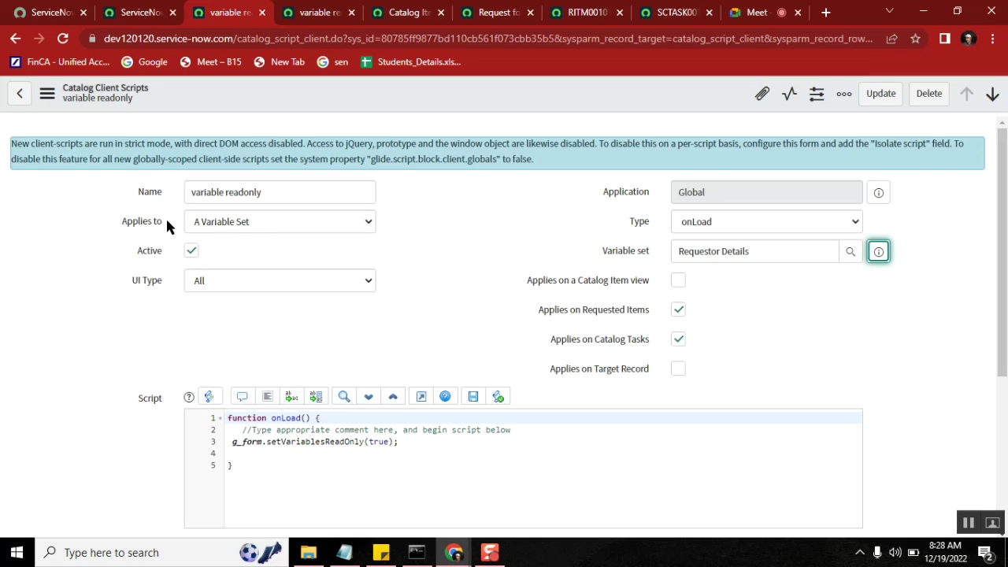
{"action": "left_click", "coordinate": [251, 222]}
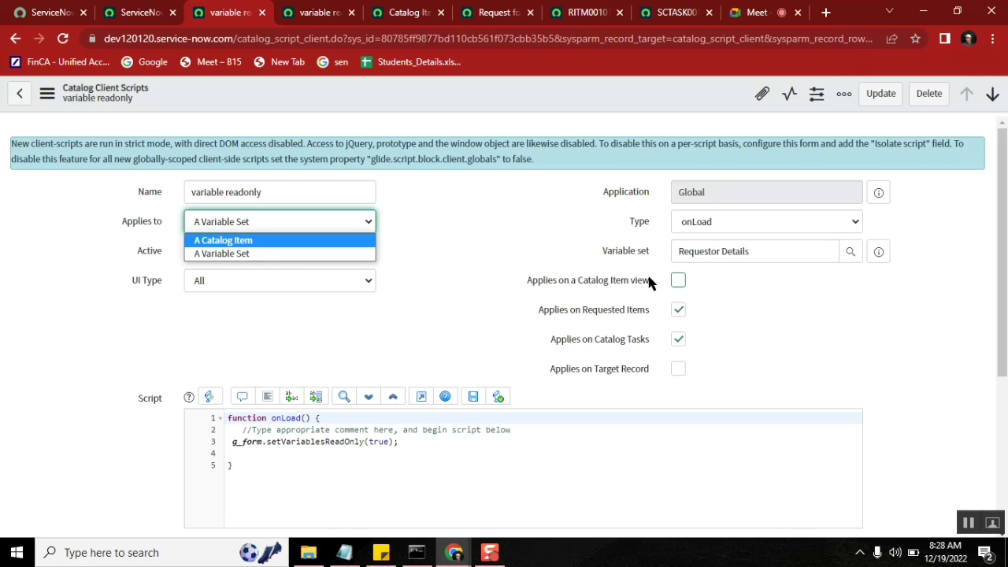
{"action": "left_click", "coordinate": [720, 253]}
{"action": "left_click", "coordinate": [720, 254]}
{"action": "left_click", "coordinate": [513, 204]}
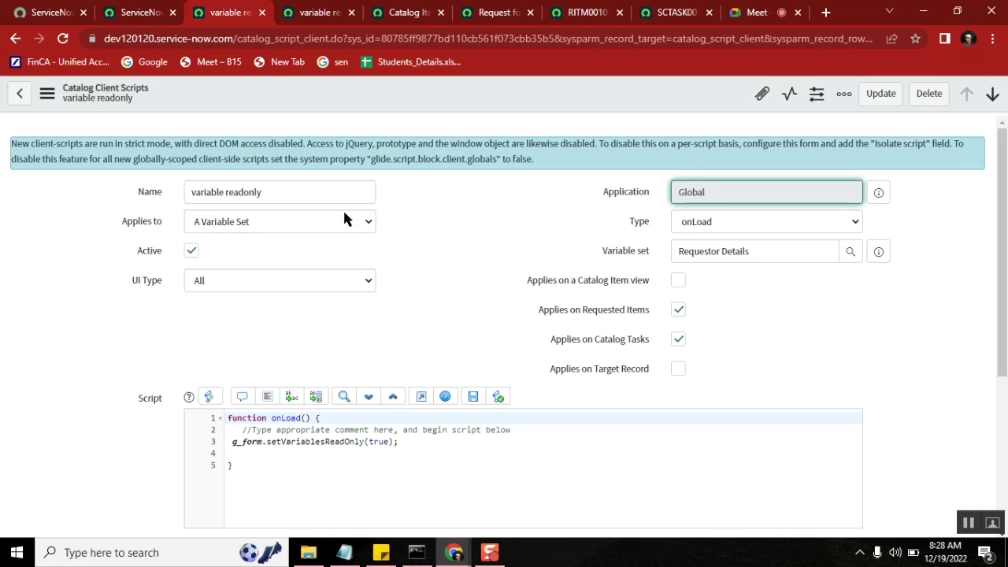
{"action": "left_click", "coordinate": [506, 242]}
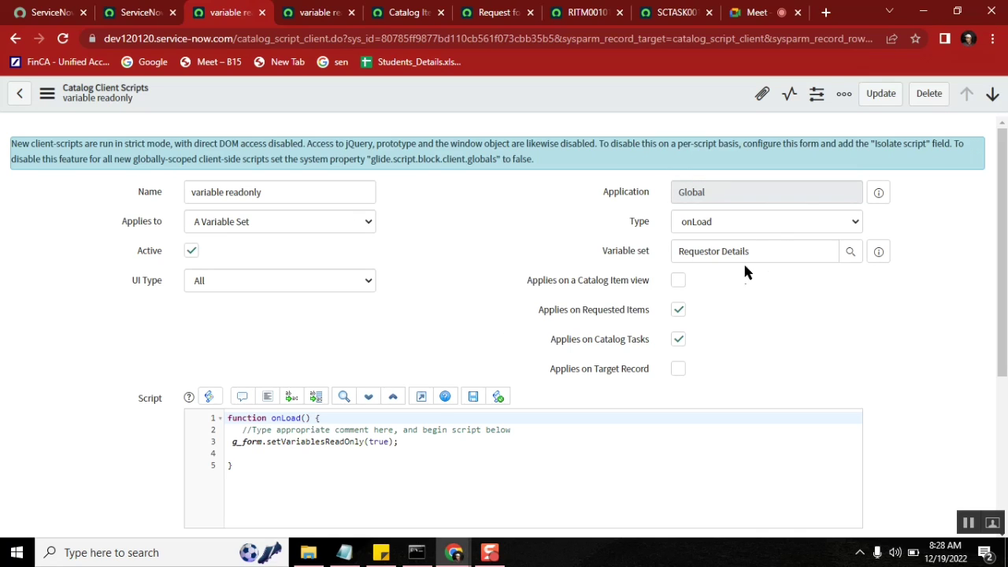
{"action": "left_click_drag", "start_coordinate": [761, 252], "coordinate": [650, 253]}
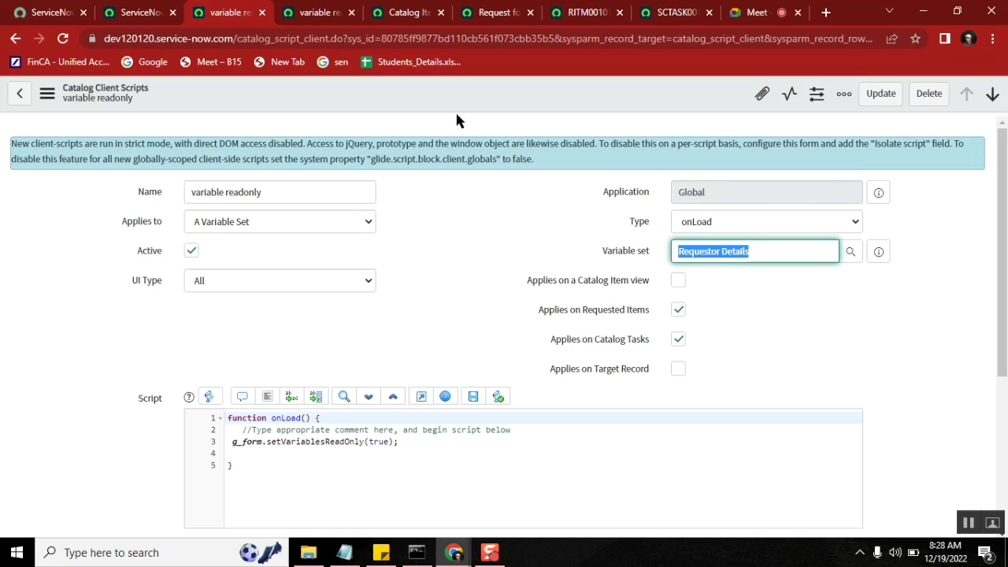
{"action": "left_click", "coordinate": [488, 12]}
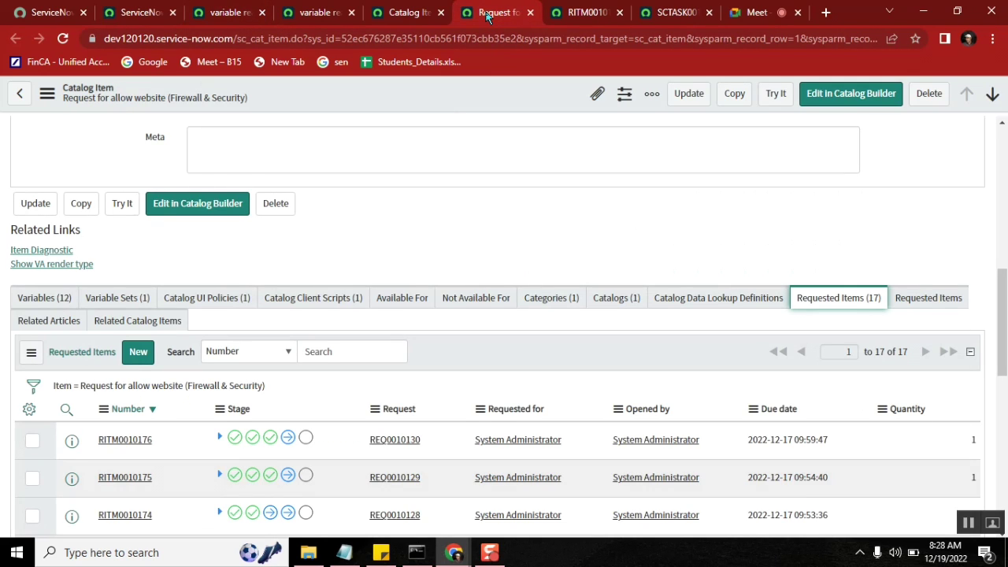
{"action": "left_click", "coordinate": [406, 12]}
{"action": "left_click", "coordinate": [313, 19]}
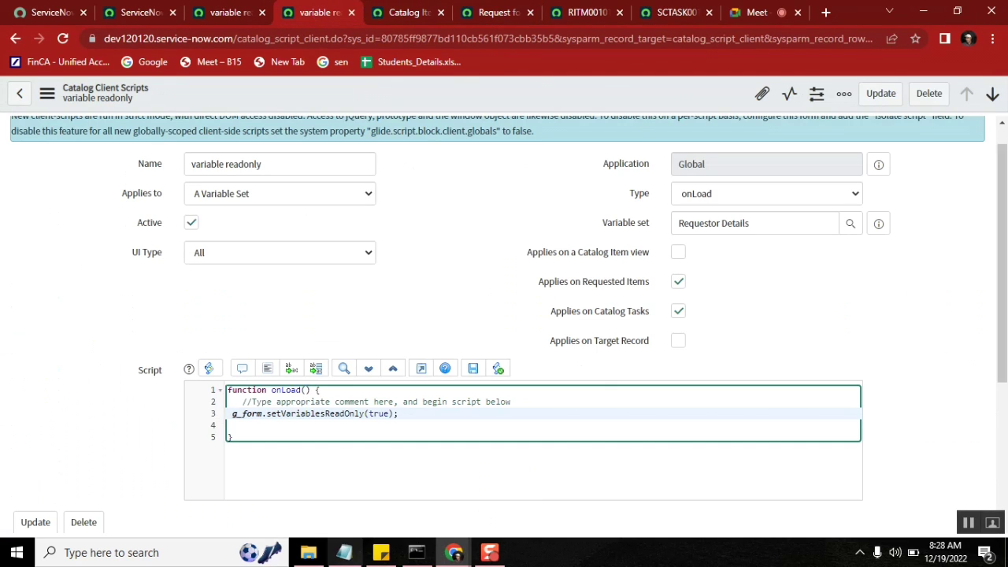
Review the setVariablesReadOnly line in the Notepad notes, then return to catalog task SCTASK0010142.
{"action": "left_click", "coordinate": [349, 554]}
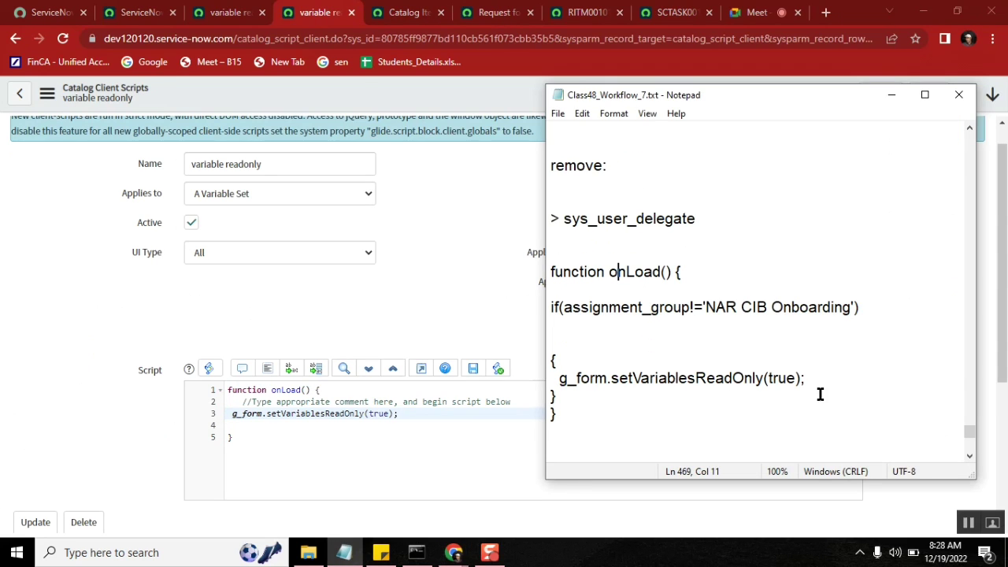
{"action": "left_click_drag", "start_coordinate": [817, 378], "coordinate": [556, 380]}
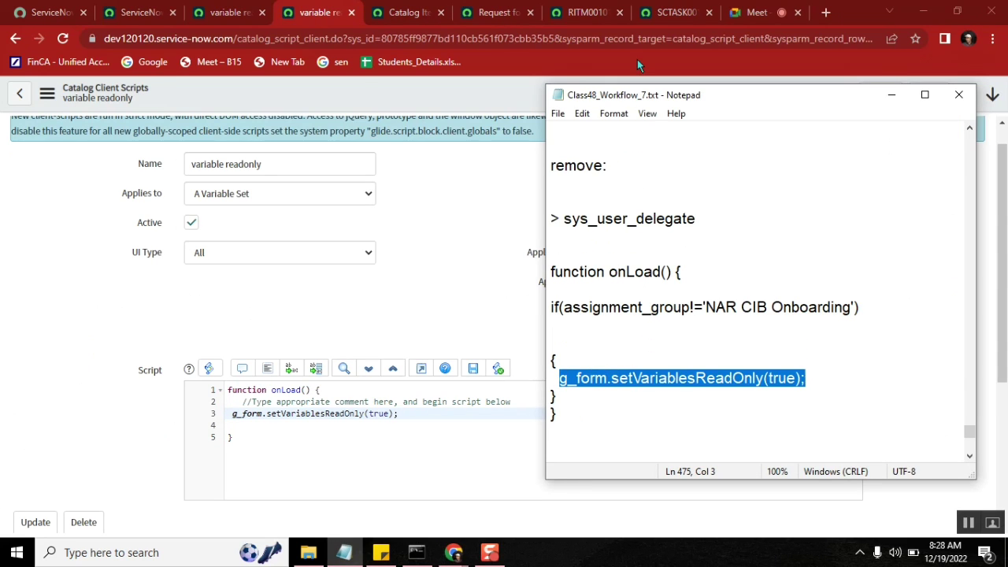
{"action": "left_click", "coordinate": [603, 12]}
{"action": "left_click", "coordinate": [678, 13]}
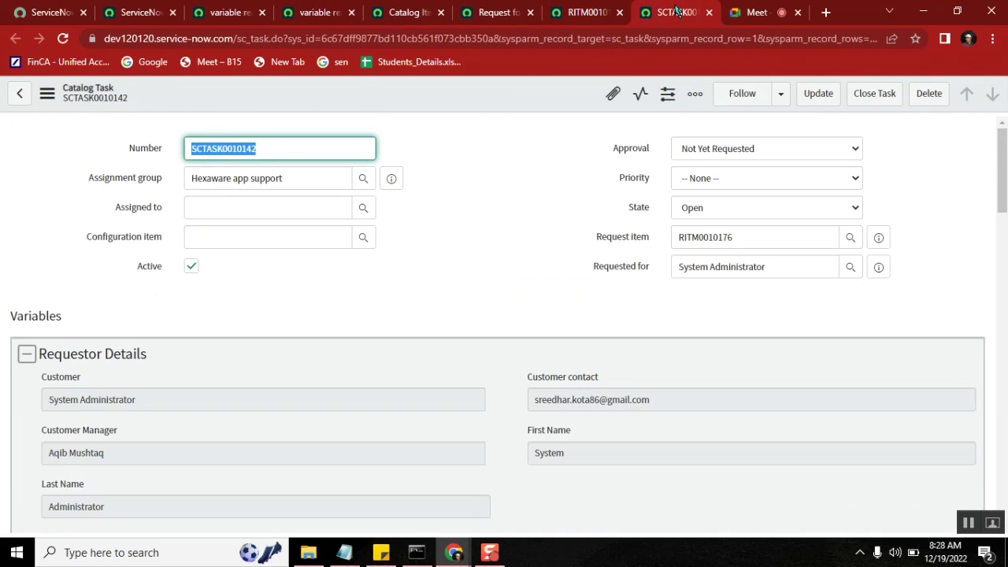
{"action": "left_click", "coordinate": [75, 402]}
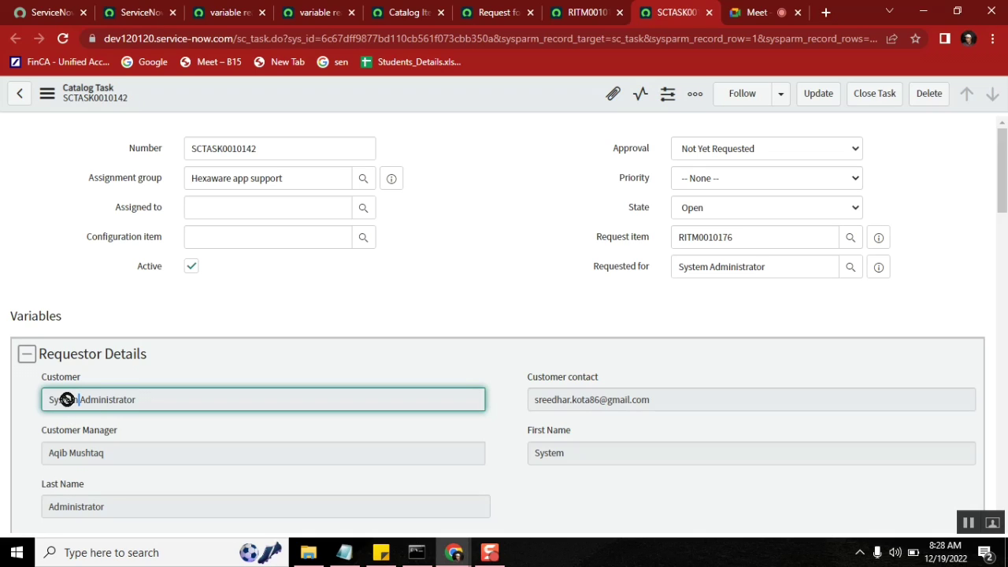
{"action": "double_click", "coordinate": [55, 396]}
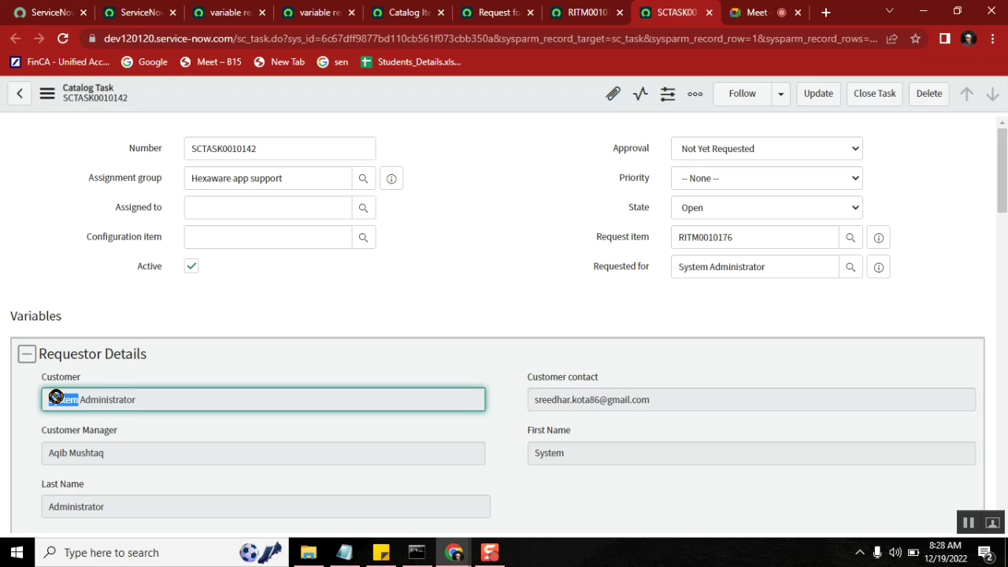